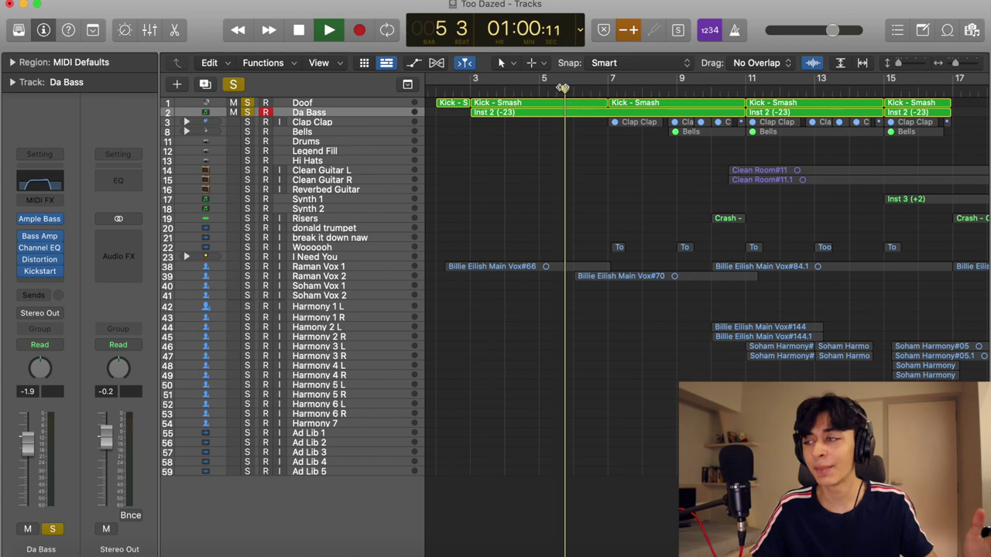
Add the Clap Clap track to the soloed Doof and Da Bass tracks and increase the track height
click(246, 122)
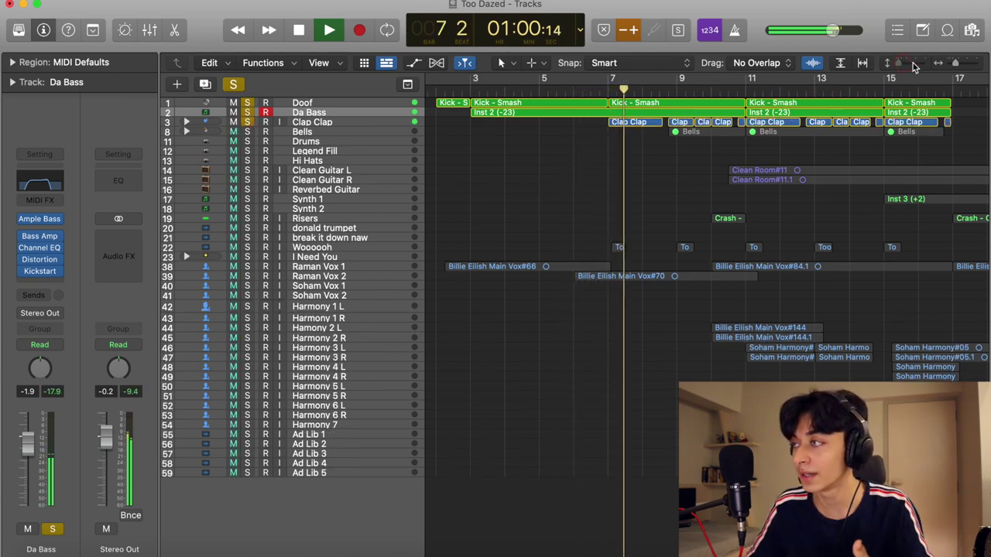
drag(912, 67, 916, 67)
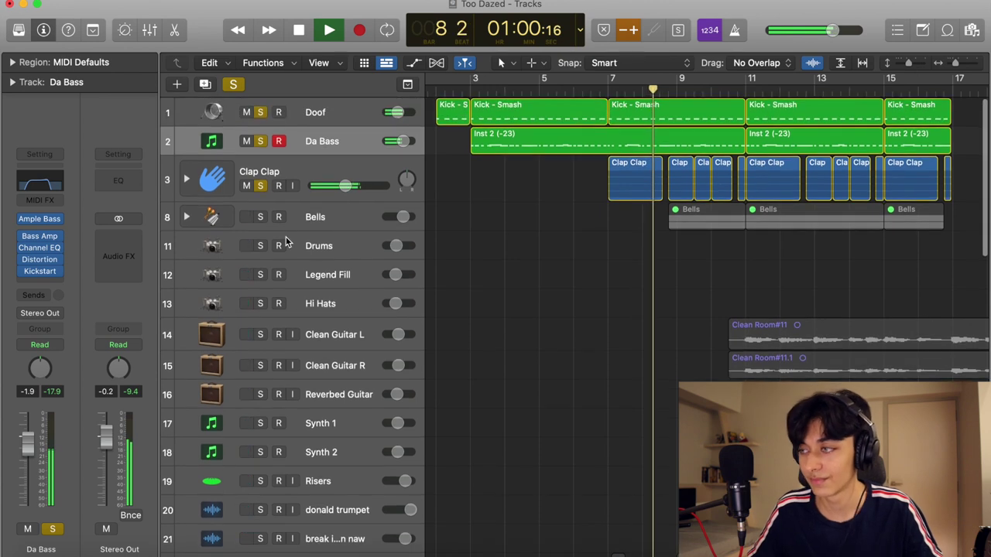
scroll(438, 253, down, 2)
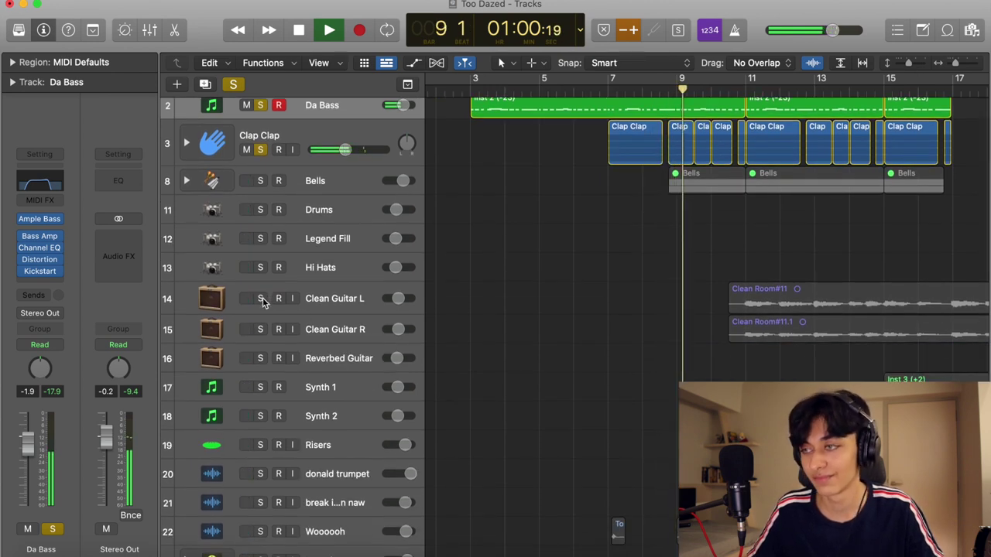
Solo Clean Guitar L and Clean Guitar R to hear them with the kick, bass and claps
click(262, 299)
click(262, 329)
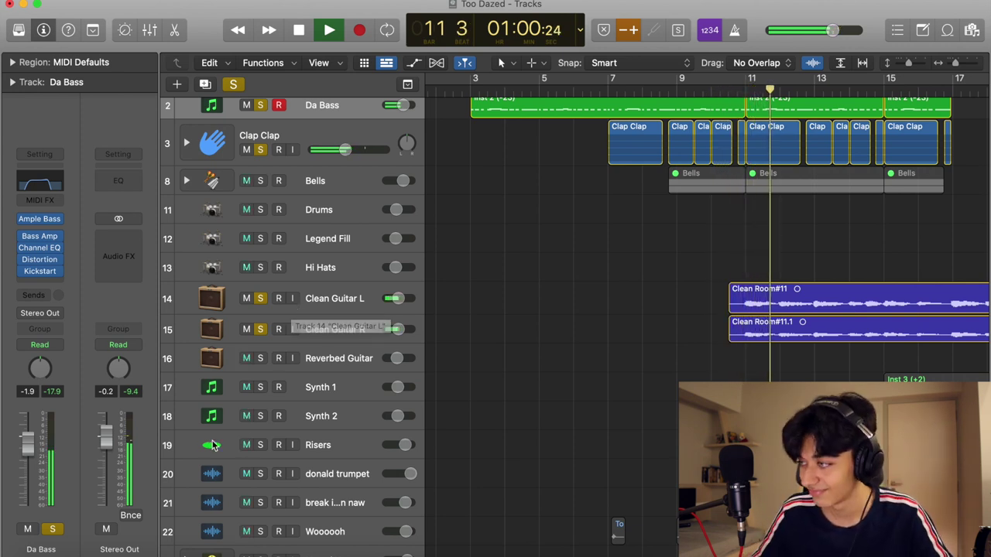
scroll(357, 391, down, 4)
scroll(252, 293, up, 1)
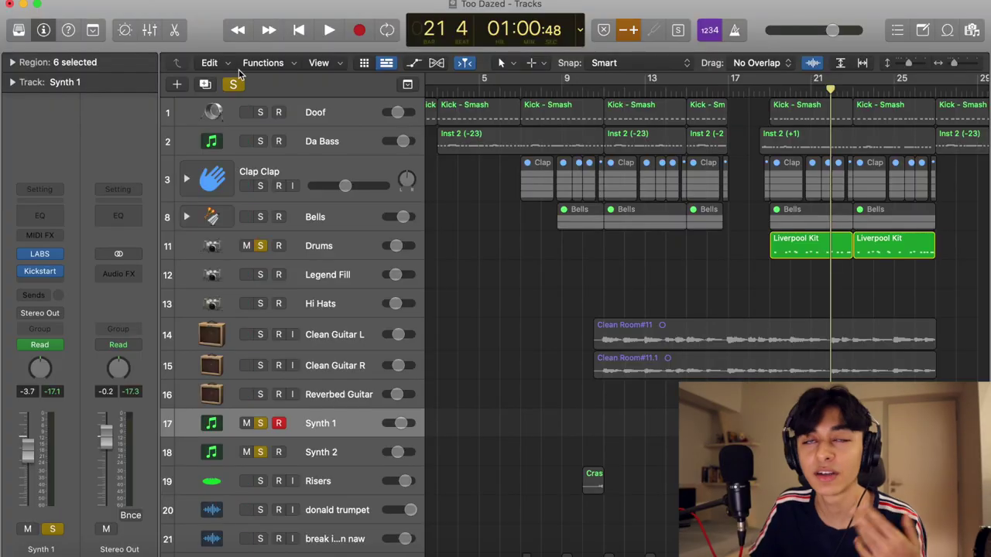
Clear all solos and play Drums and Doof from the first Liverpool Kit region, adding Da Bass and Clap Clap to the solo
click(235, 84)
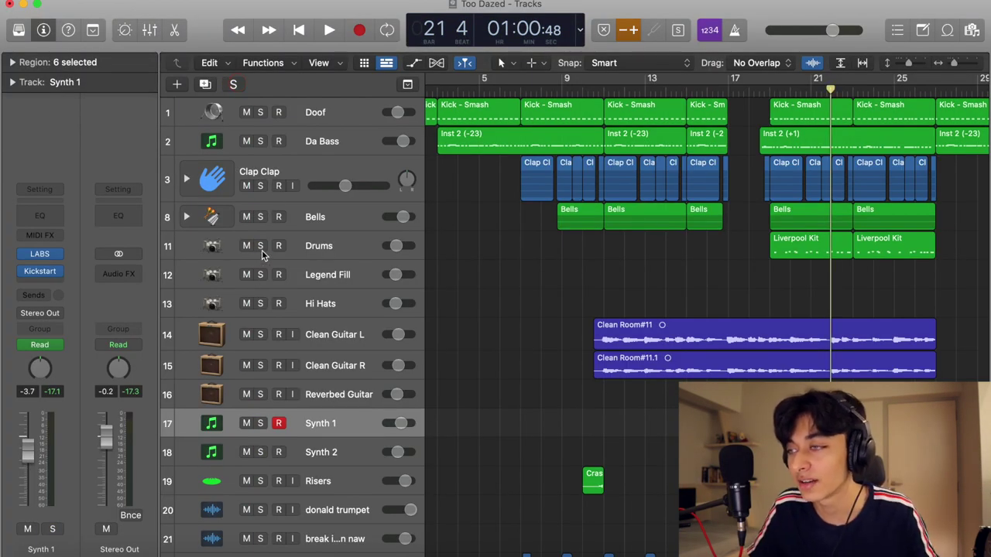
click(260, 246)
click(260, 112)
double_click(769, 89)
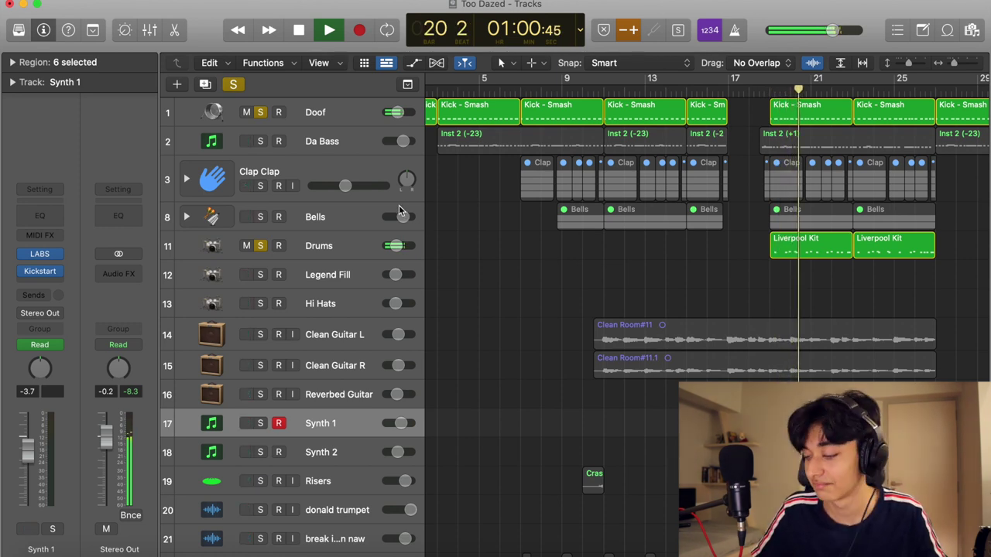
click(262, 141)
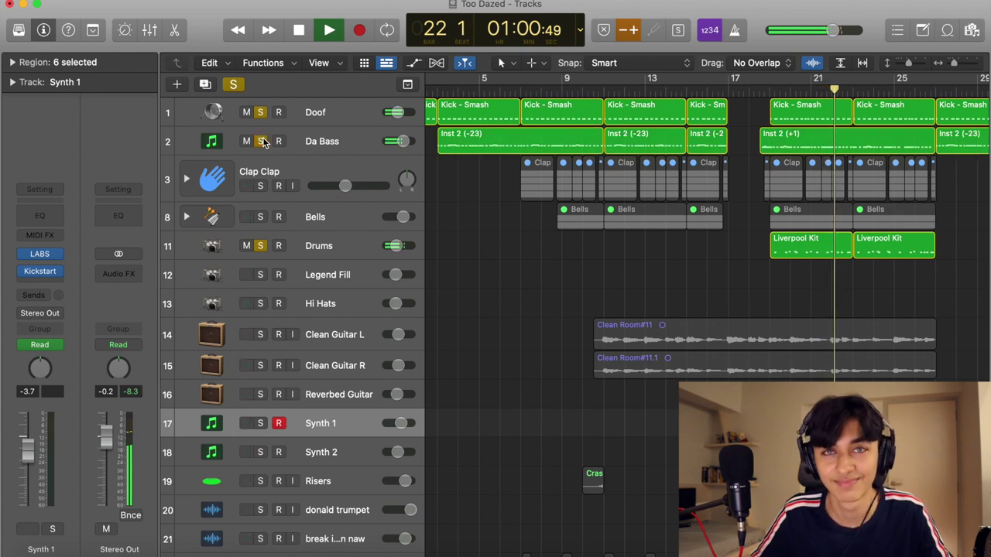
click(260, 187)
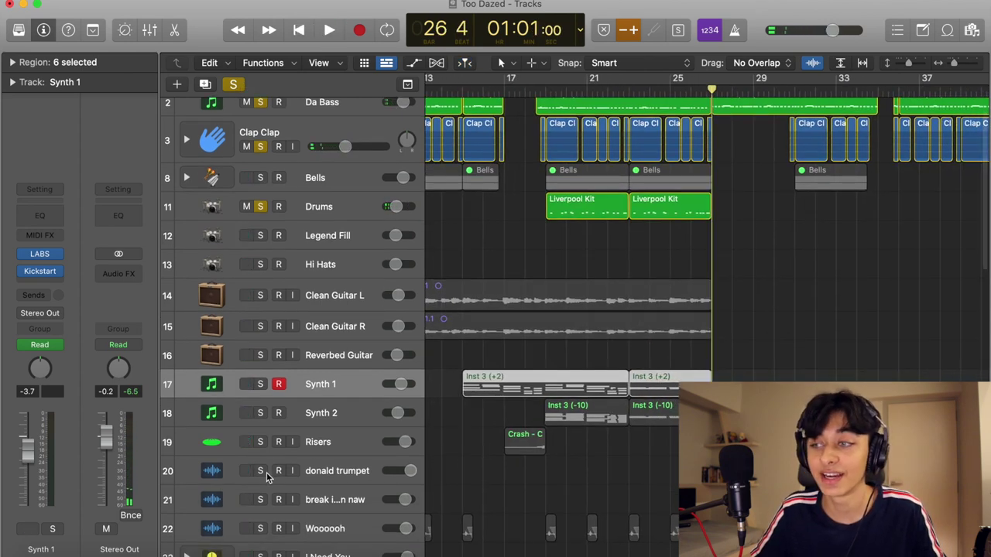
Unsolo the rhythm tracks, solo the donald trumpet track instead and select it
click(260, 206)
click(260, 147)
click(260, 101)
scroll(655, 261, down, 1)
scroll(654, 262, down, 2)
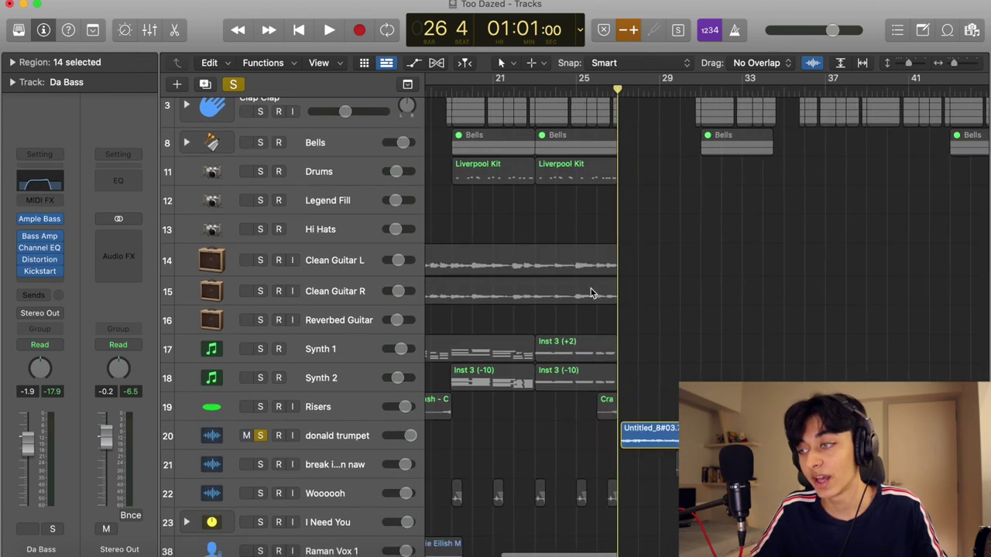
click(355, 438)
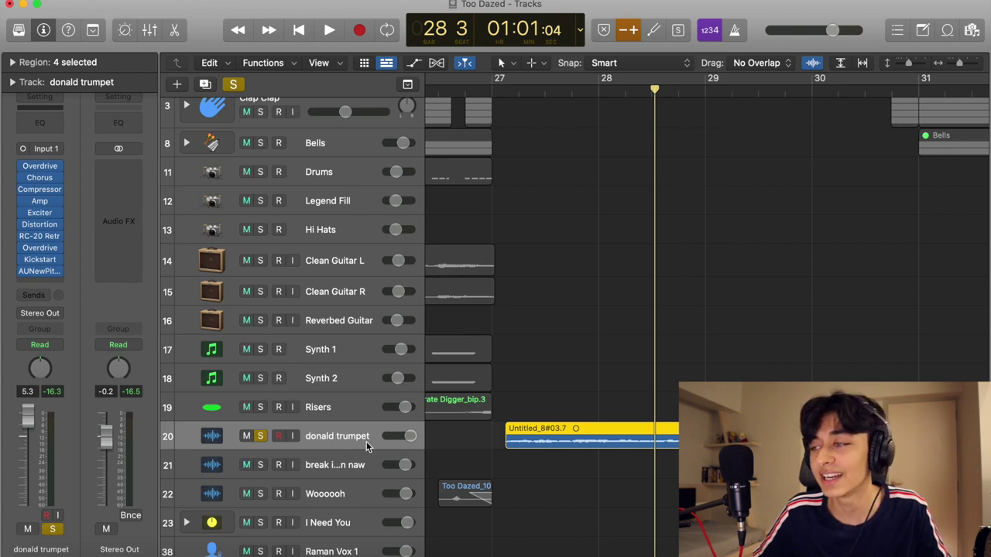
Bypass the donald trumpet track's effects, open its Flex Pitch editor and play the dry recording from bar 27
click(494, 92)
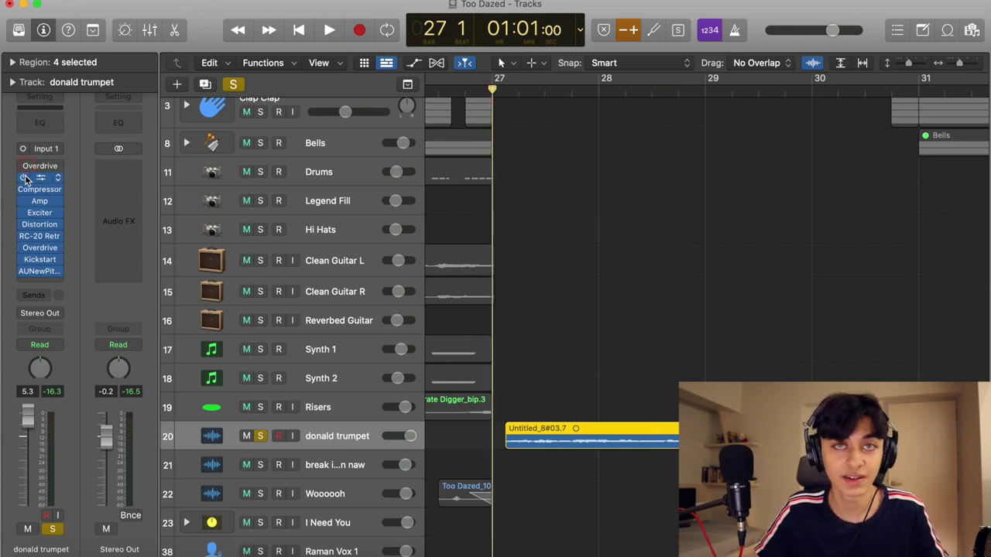
click(24, 200)
key(Escape)
key(e)
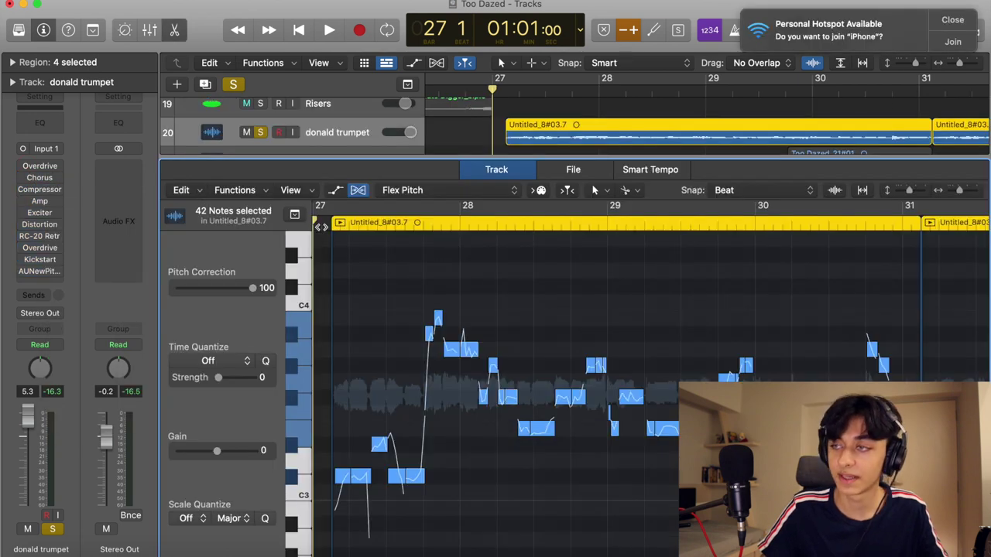
key(space)
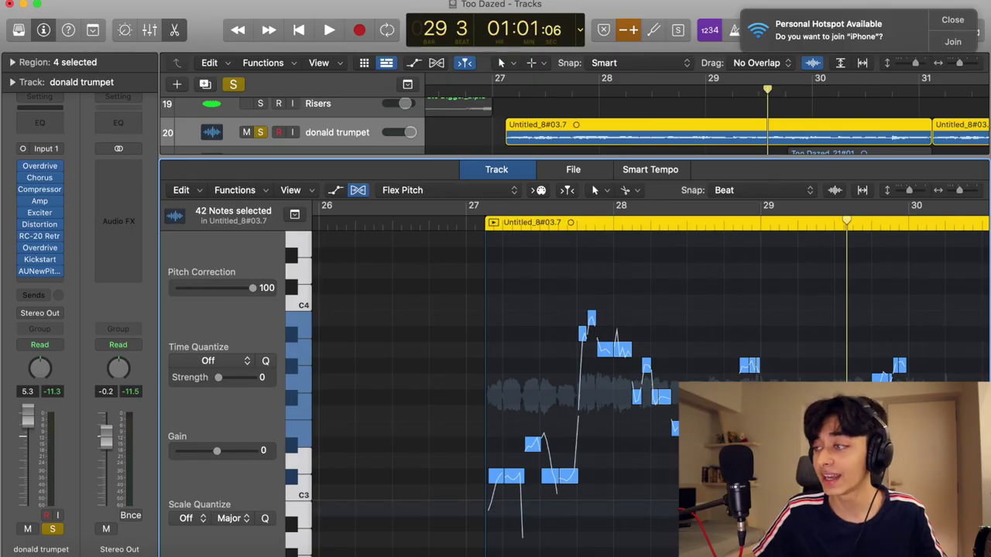
Play the donald trumpet part with effects, unsolo it to hear the full mix, and close the audio editor
key(shift+space)
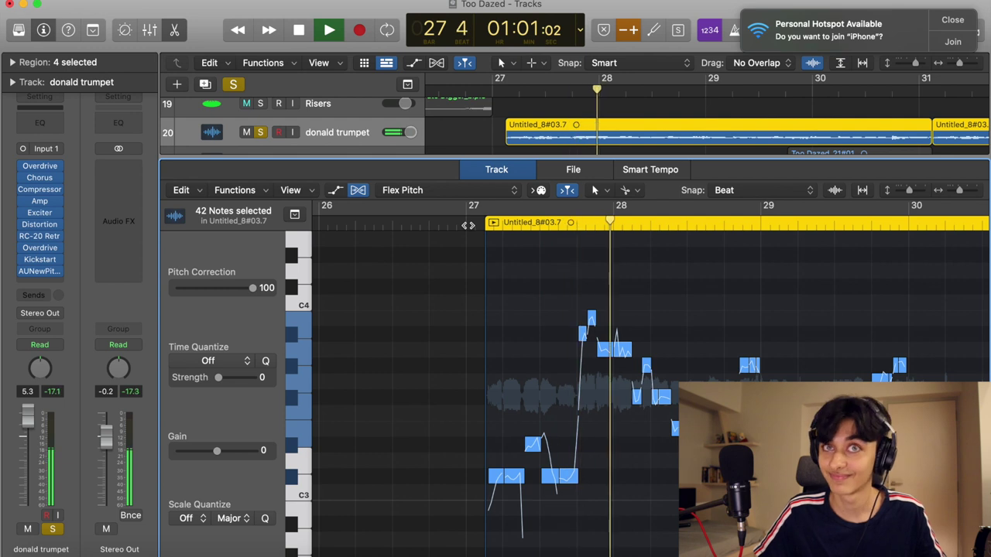
click(262, 133)
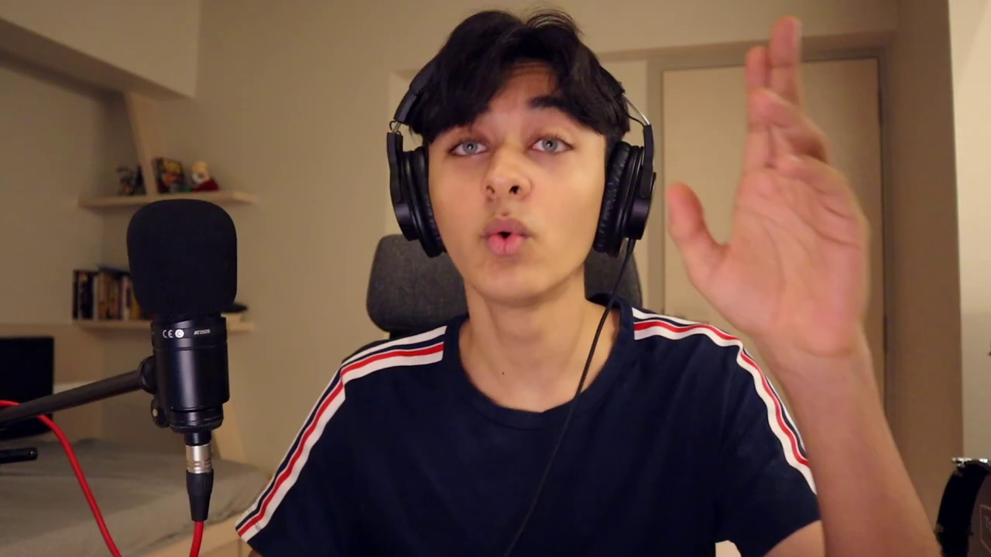
key(space)
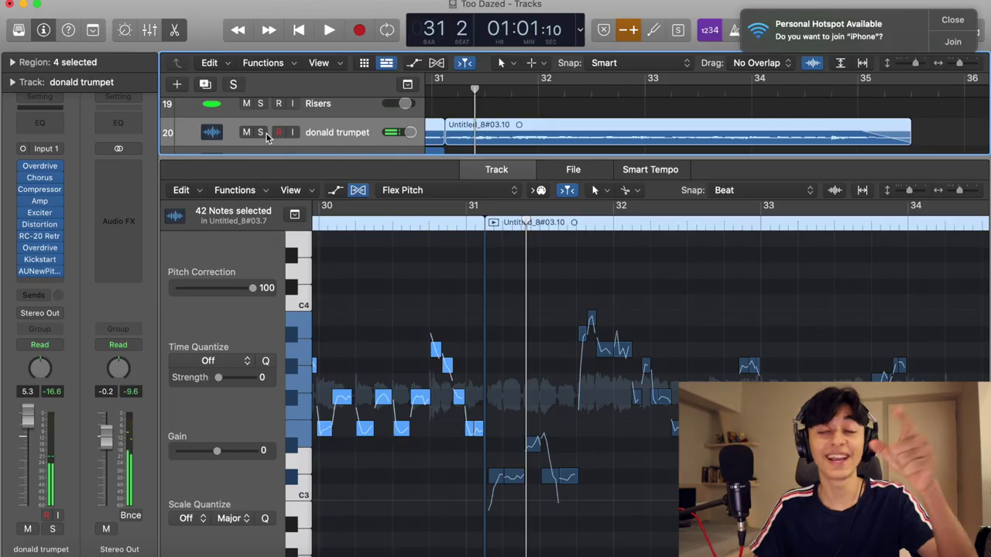
key(e)
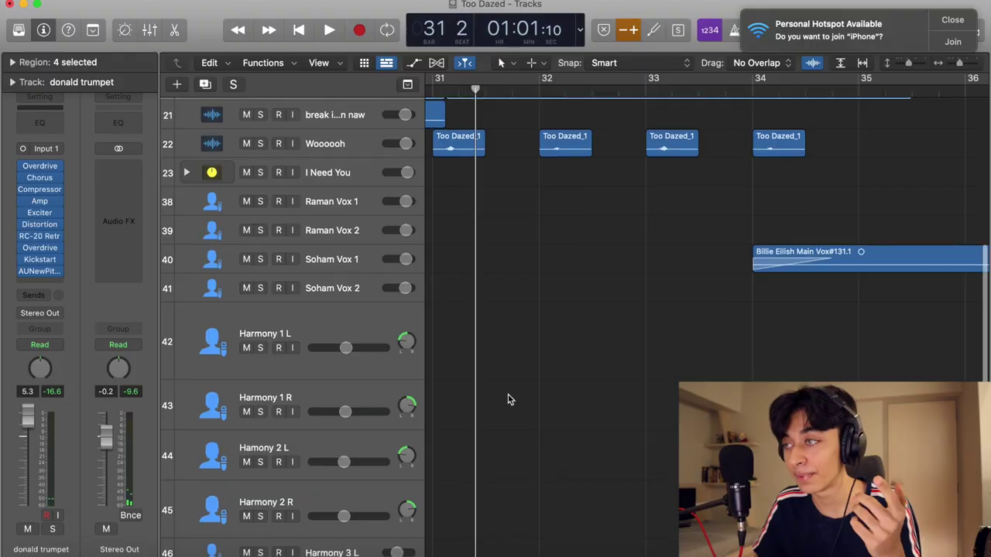
Select the break it down naw track, play it soloed over the Too Dazed_21#01 region, and unsolo it
scroll(509, 394, down, 2)
scroll(508, 395, up, 6)
scroll(465, 286, left, 5)
click(311, 262)
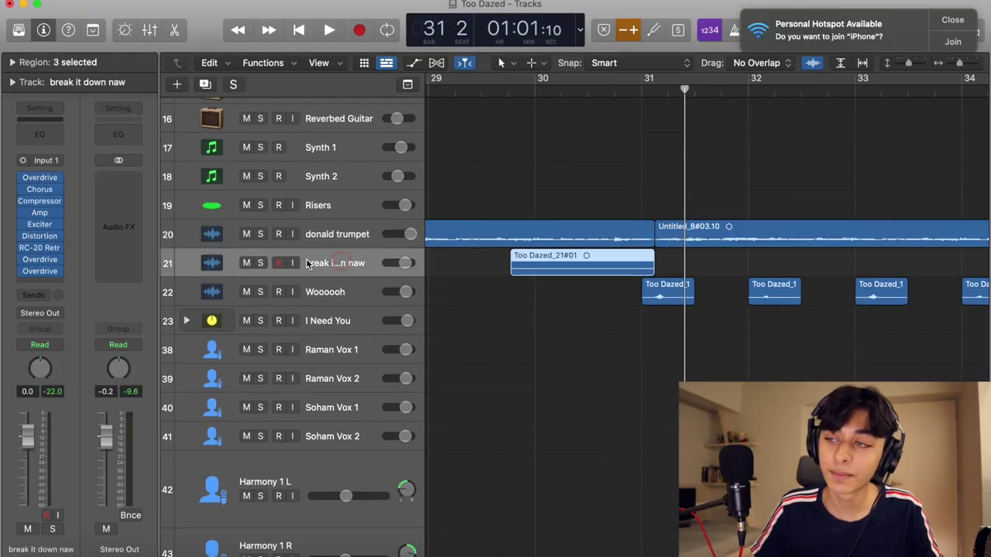
click(263, 264)
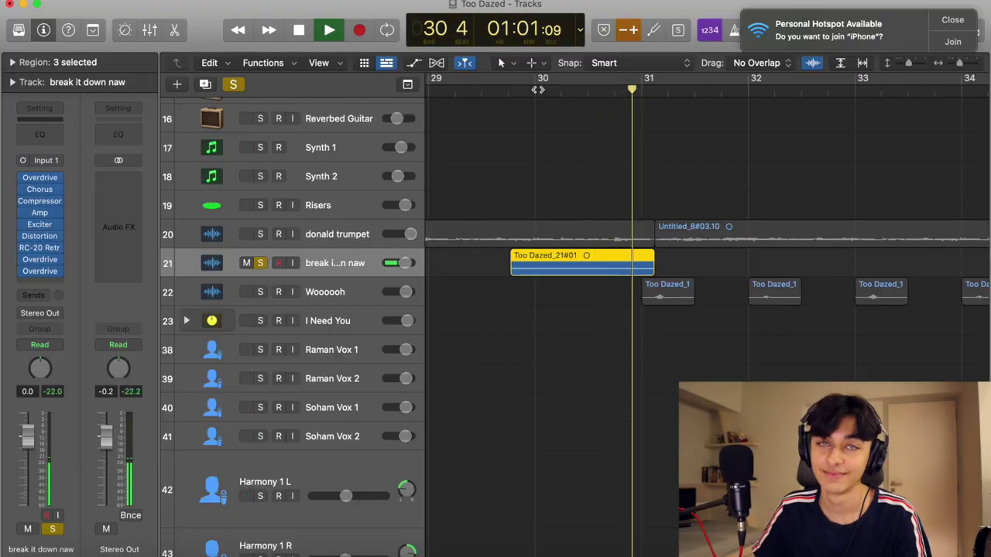
click(260, 263)
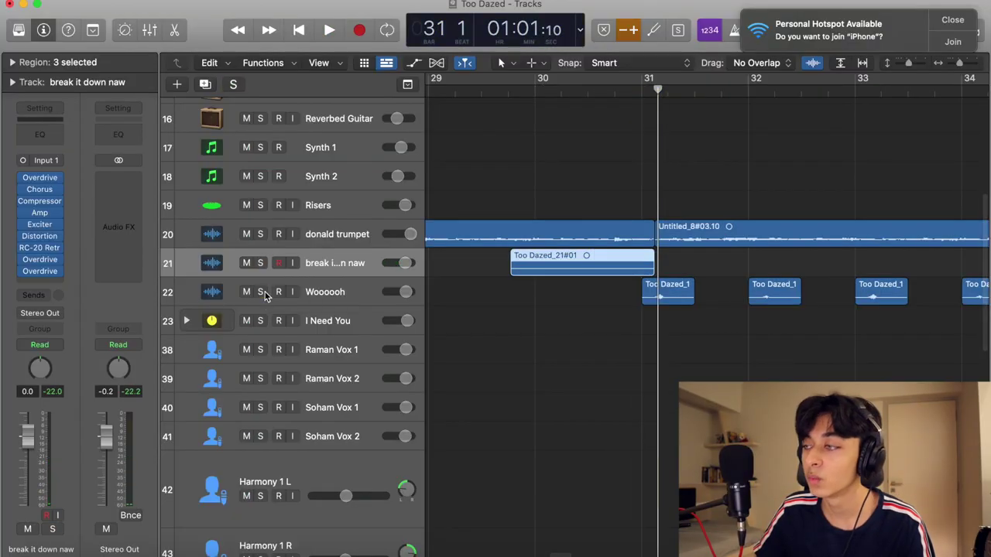
Solo the Woooooh track and play it from just before bar 31
click(260, 292)
click(635, 90)
key(space)
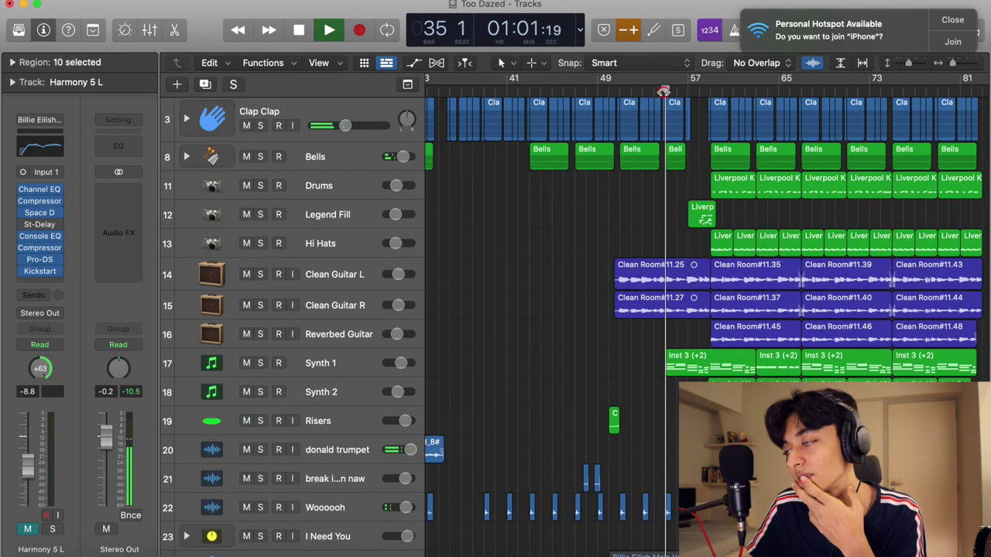
Listen to the Legend Fill drum fill around bar 57, first soloed and then in the full mix
scroll(662, 108, right, 2)
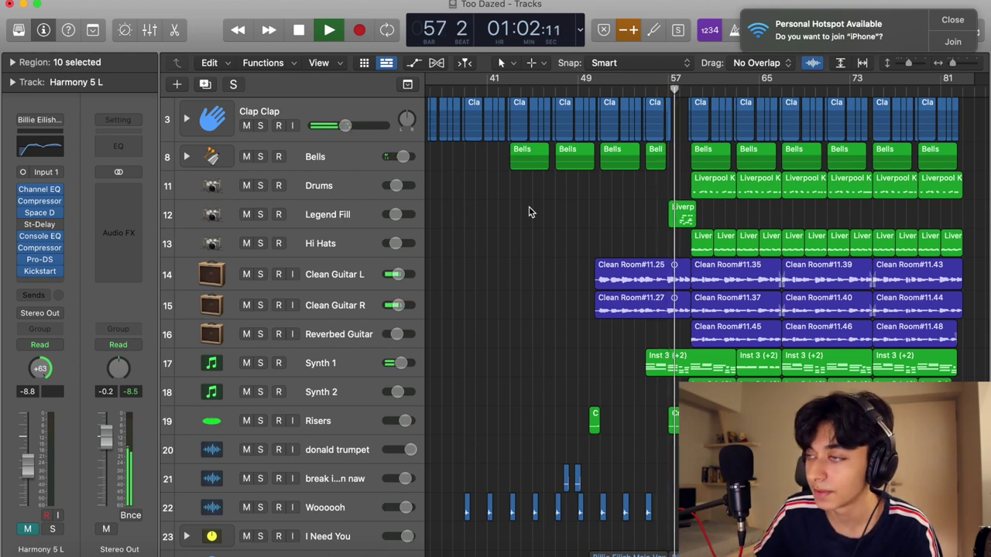
click(261, 214)
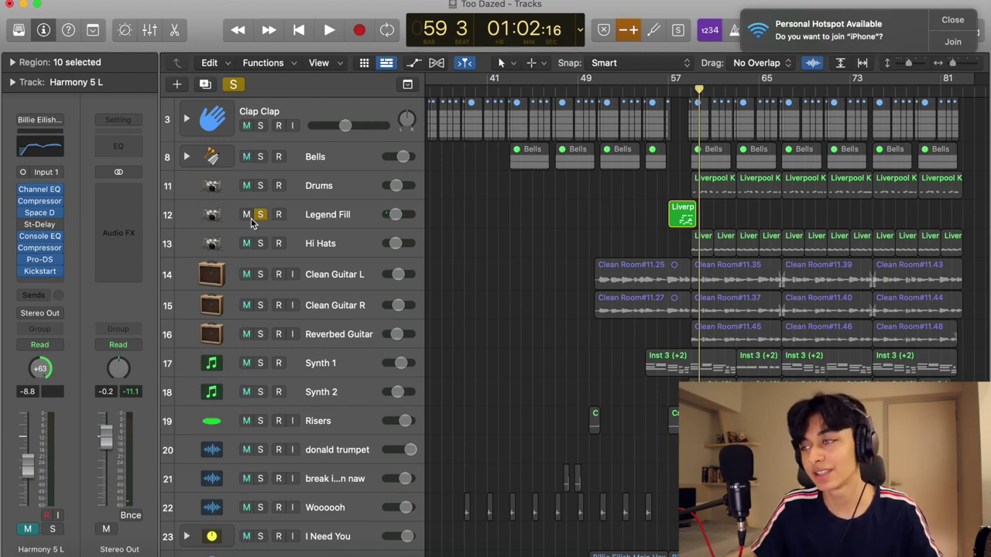
click(260, 217)
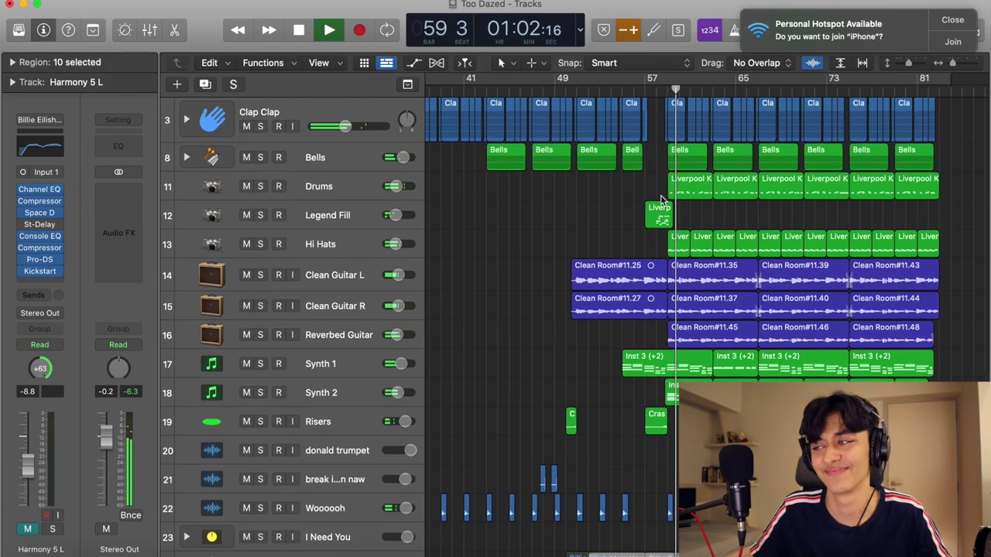
key(space)
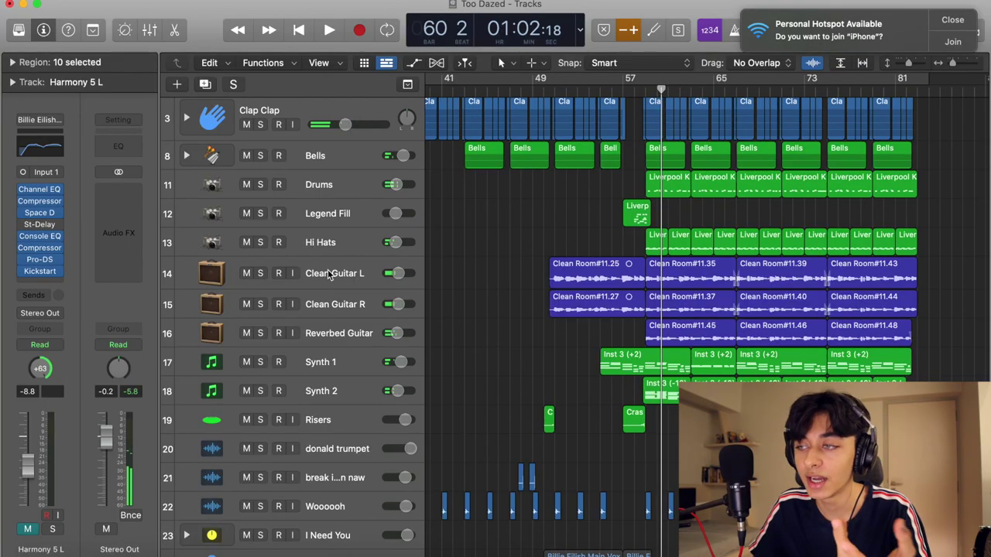
Select and solo the Clean Guitar L track and play it from just before its Clean Room#11.25 region
click(329, 275)
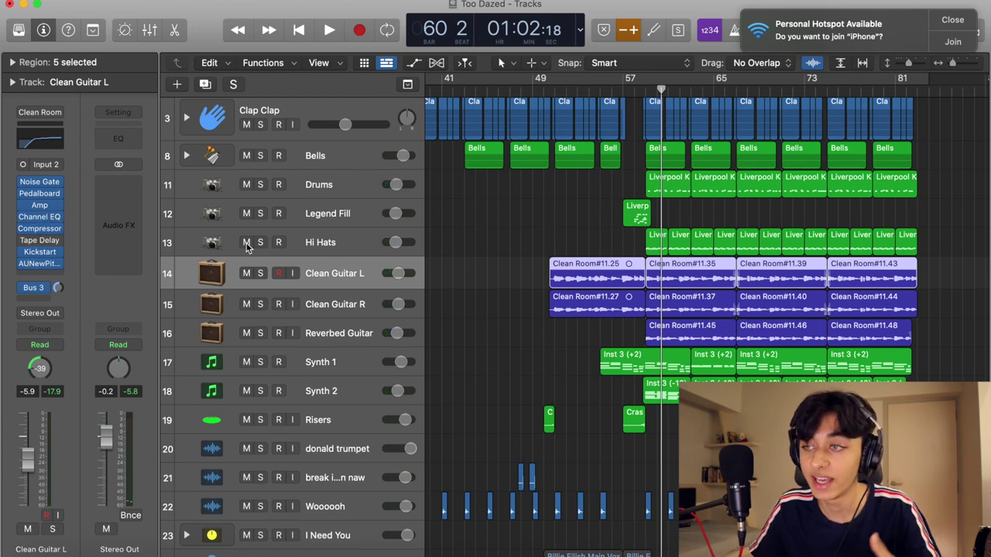
key(s)
click(542, 86)
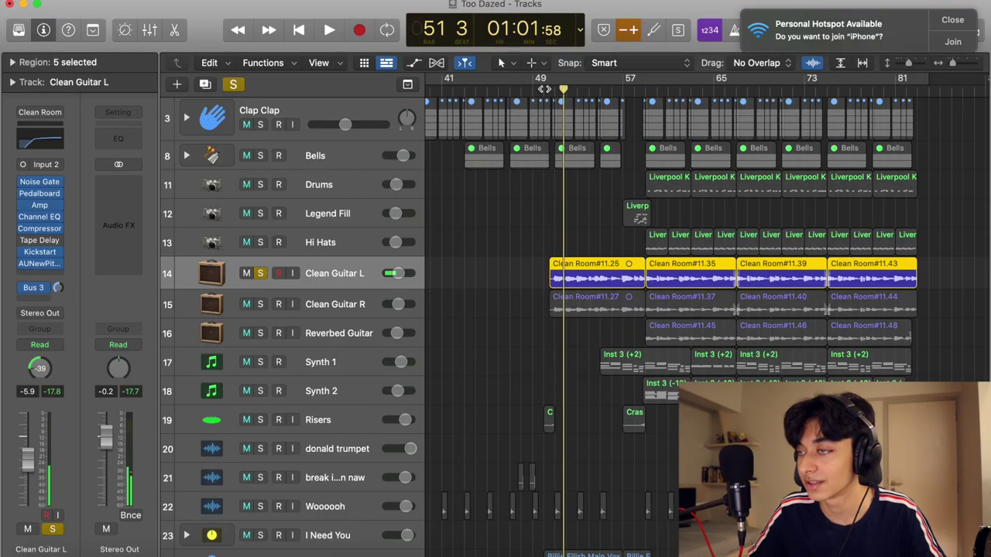
Switch the solo to the Reverbed Guitar track and play it from the start of its first region
click(326, 343)
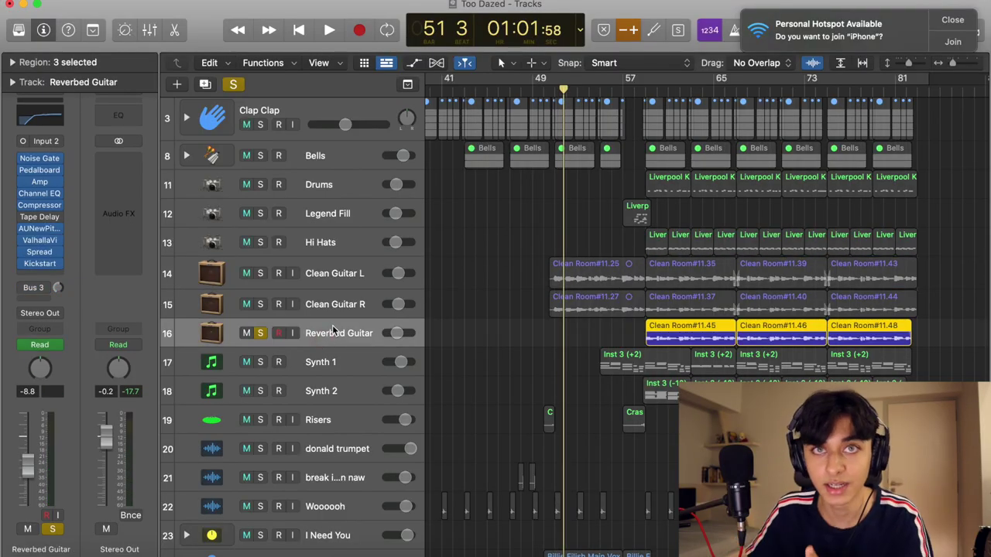
key(space)
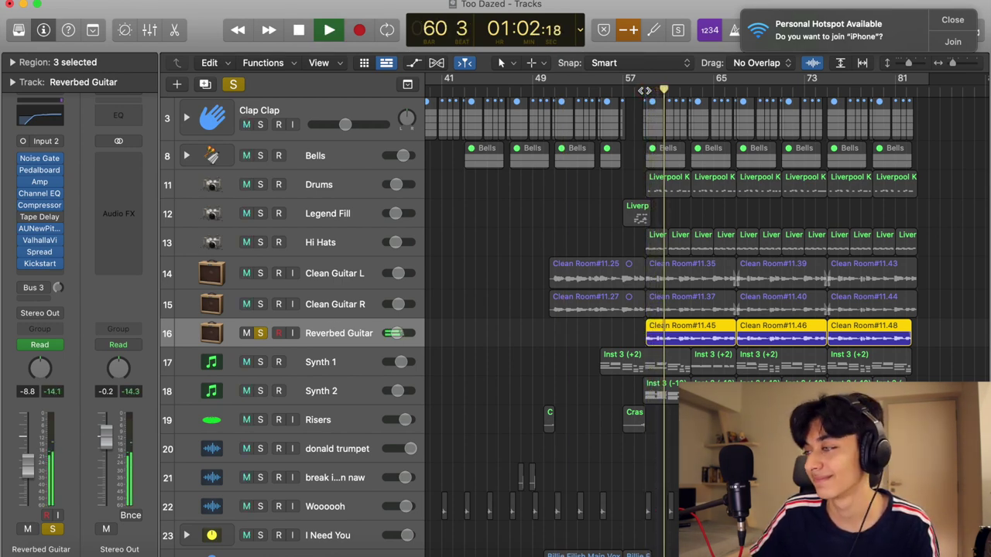
scroll(644, 91, right, 2)
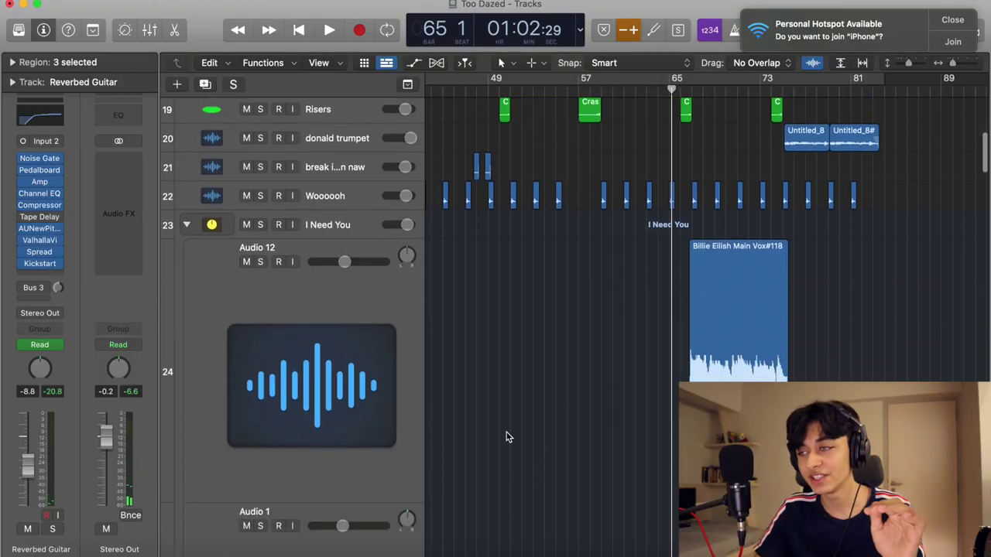
Solo the I Need You track stack and look through the audio tracks inside it
scroll(496, 418, down, 3)
click(259, 177)
scroll(279, 194, down, 8)
scroll(278, 191, down, 3)
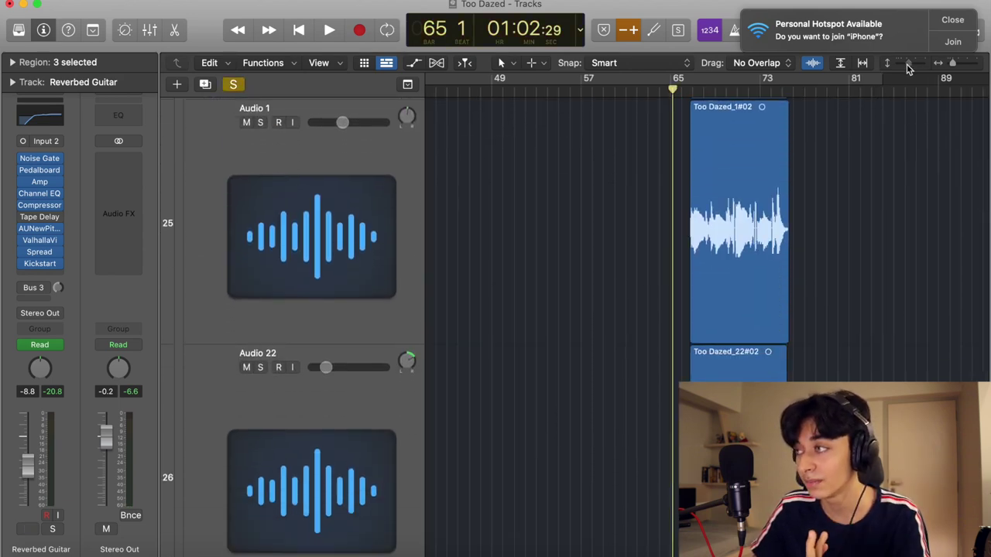
Reduce the track height to fit more of the stack and play the soloed I Need You vocals from bar 67
drag(908, 68, 898, 68)
scroll(356, 223, down, 10)
scroll(356, 223, up, 10)
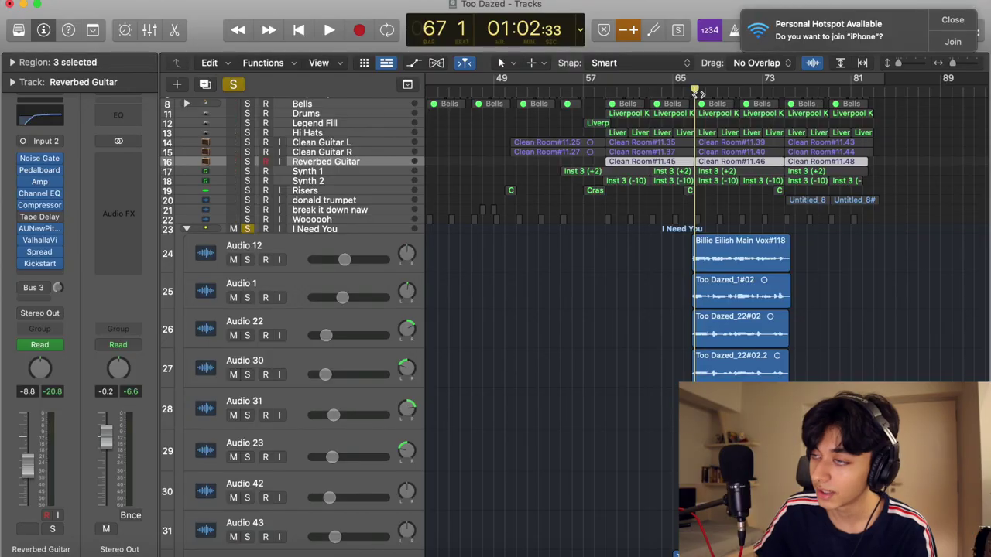
key(space)
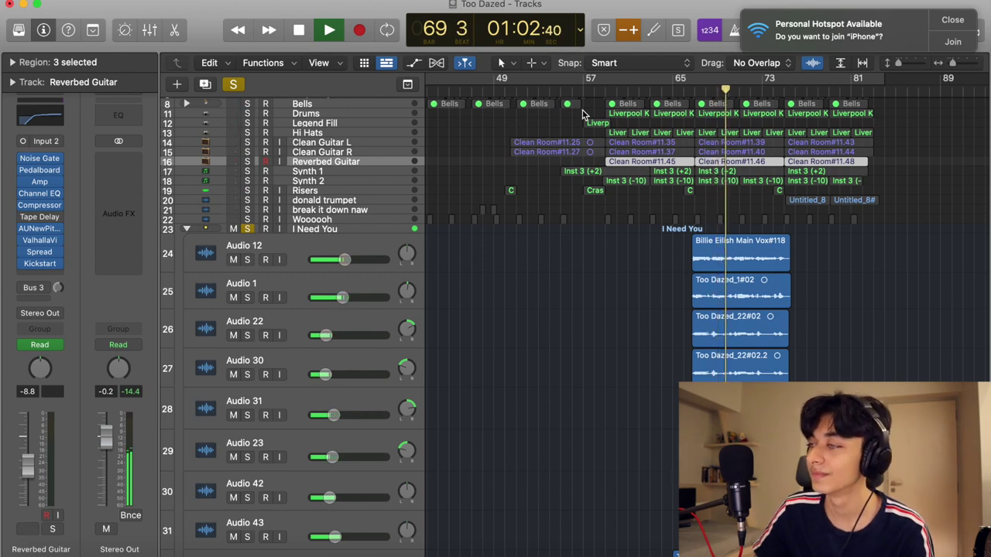
key(space)
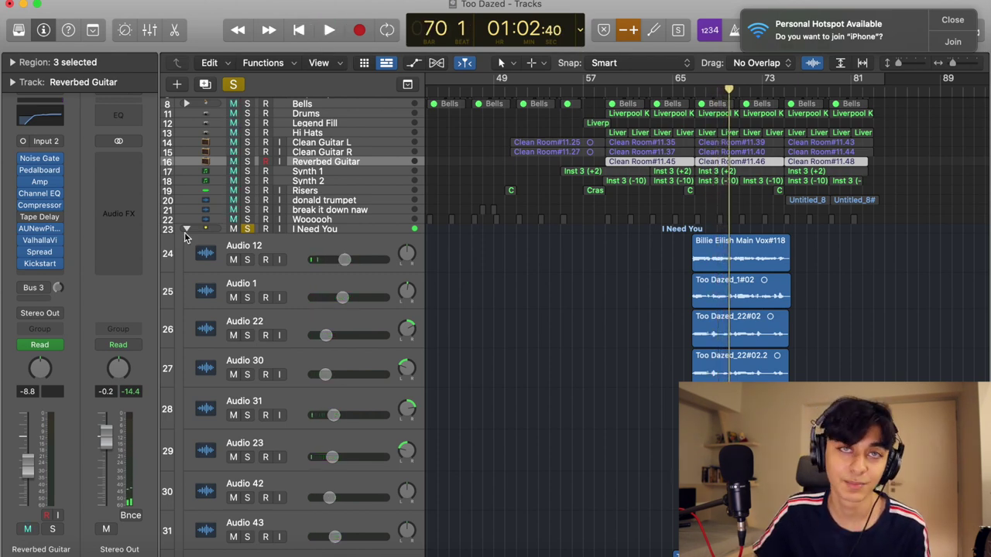
Collapse the I Need You track stack to hide the audio tracks inside it
click(186, 230)
click(186, 257)
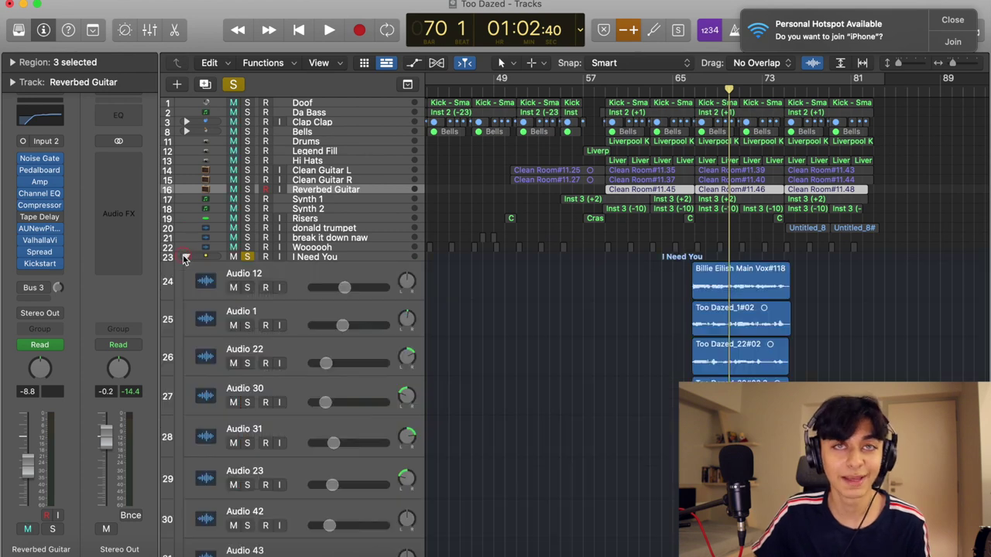
click(186, 257)
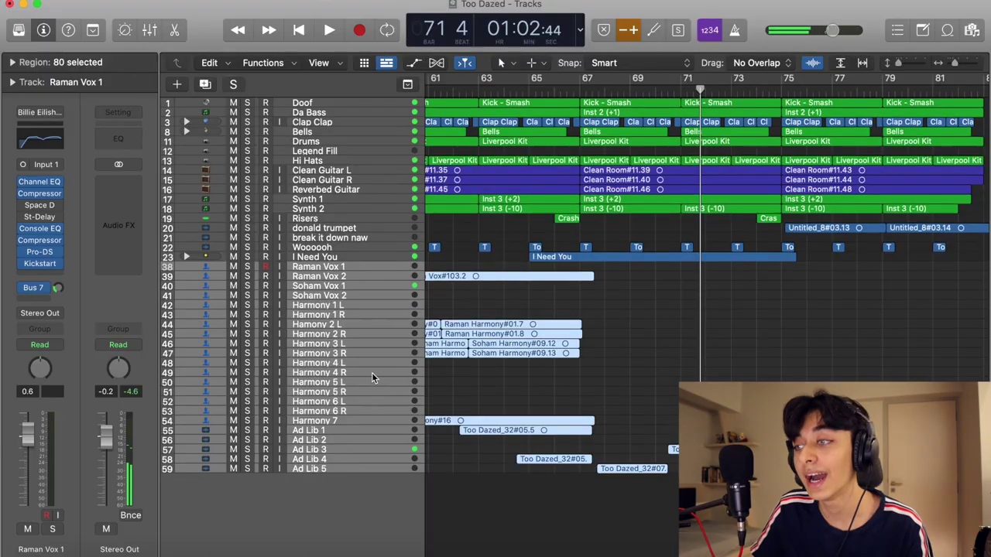
Solo the Ad Lib 1 track and play its region, adding Ad Lib 2 through Ad Lib 5 to the solo during playback
key(z)
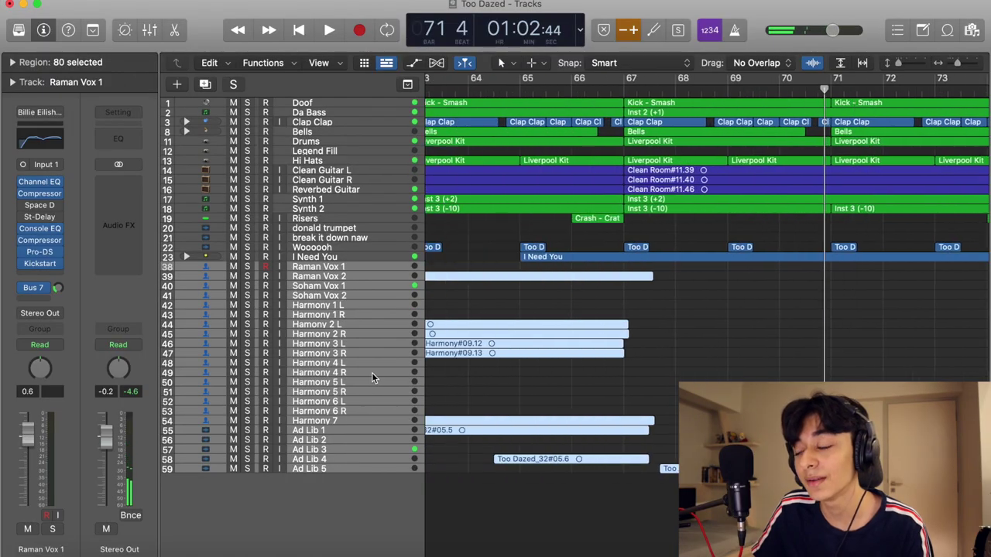
click(310, 431)
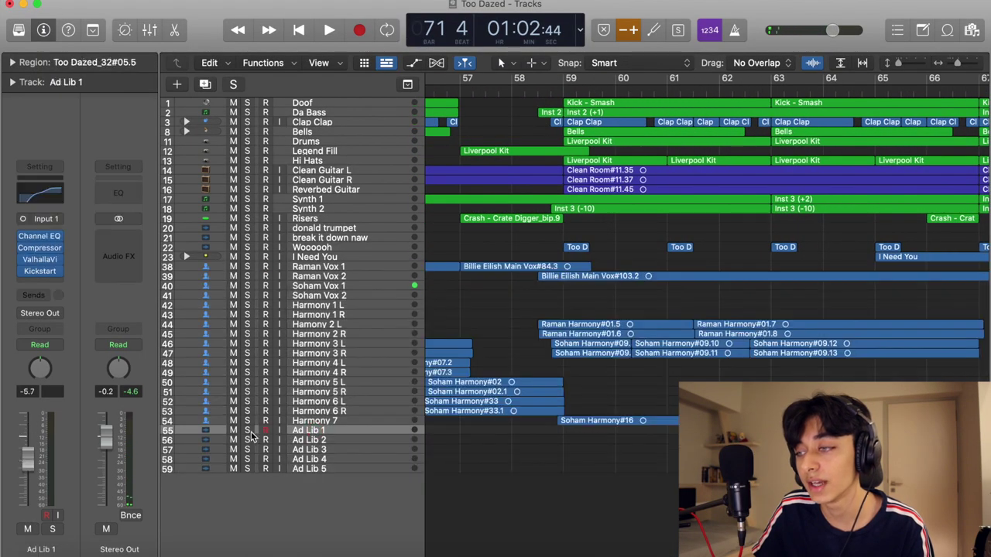
key(space)
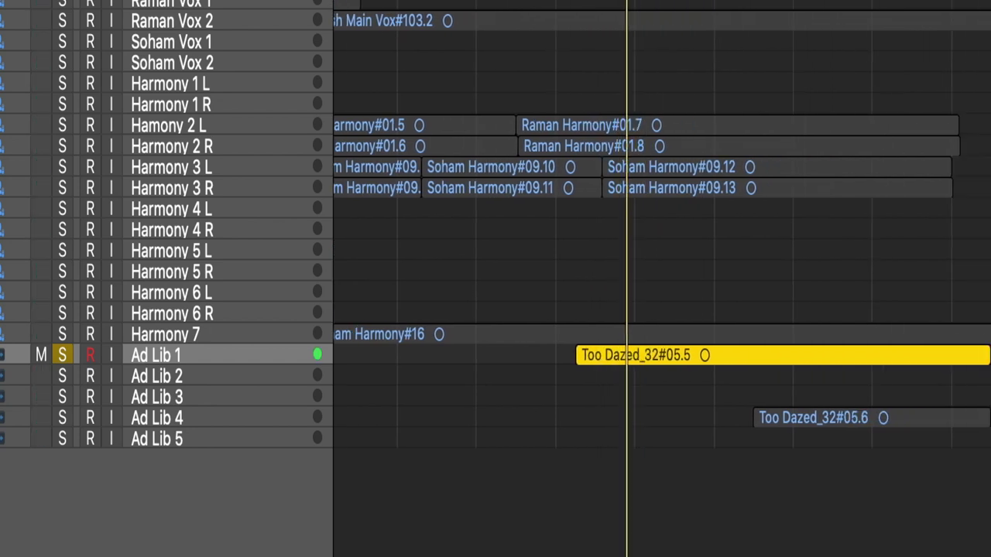
click(62, 376)
click(62, 396)
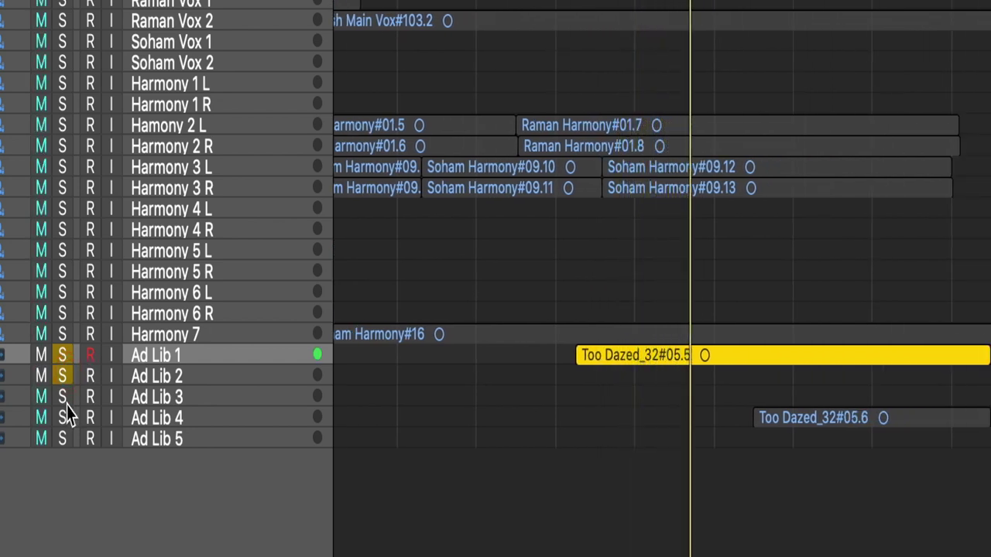
click(63, 418)
click(62, 438)
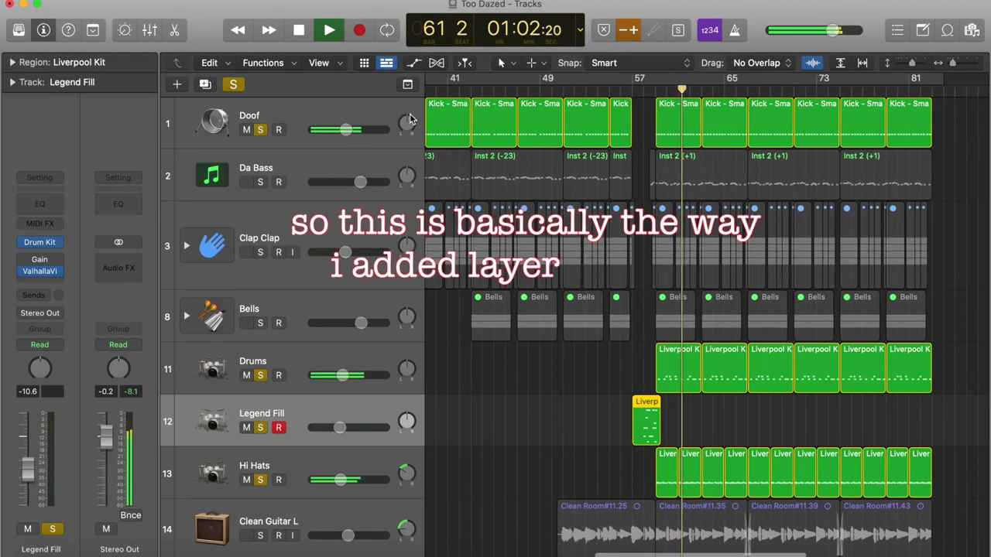
Add the Da Bass, Clap Clap and Bells tracks one by one to the soloed drums while the song plays
click(260, 183)
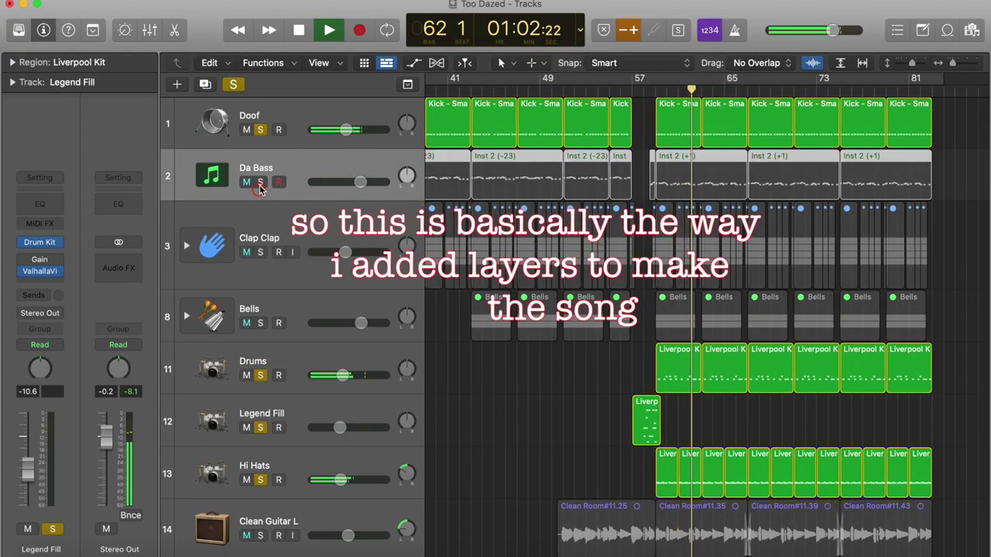
click(268, 250)
scroll(264, 273, down, 1)
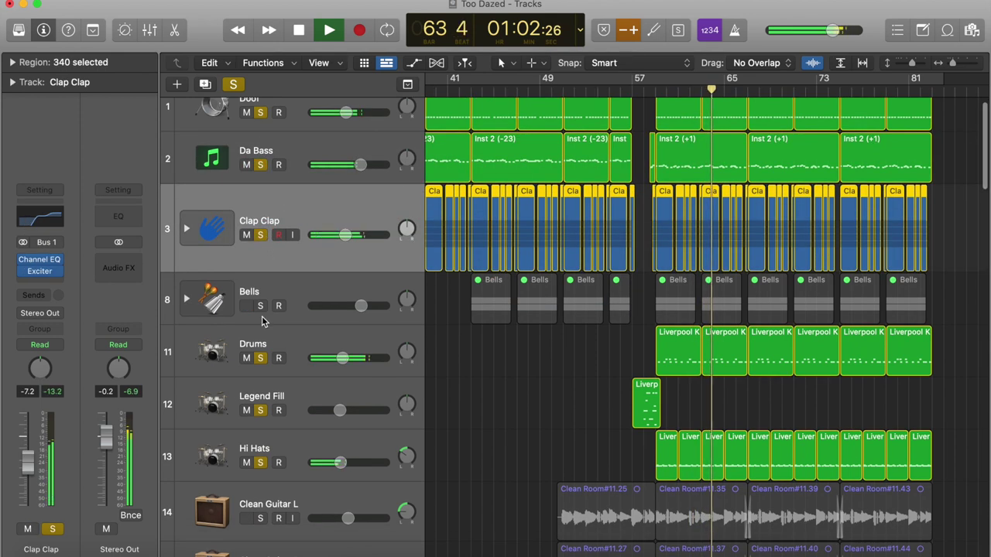
click(263, 321)
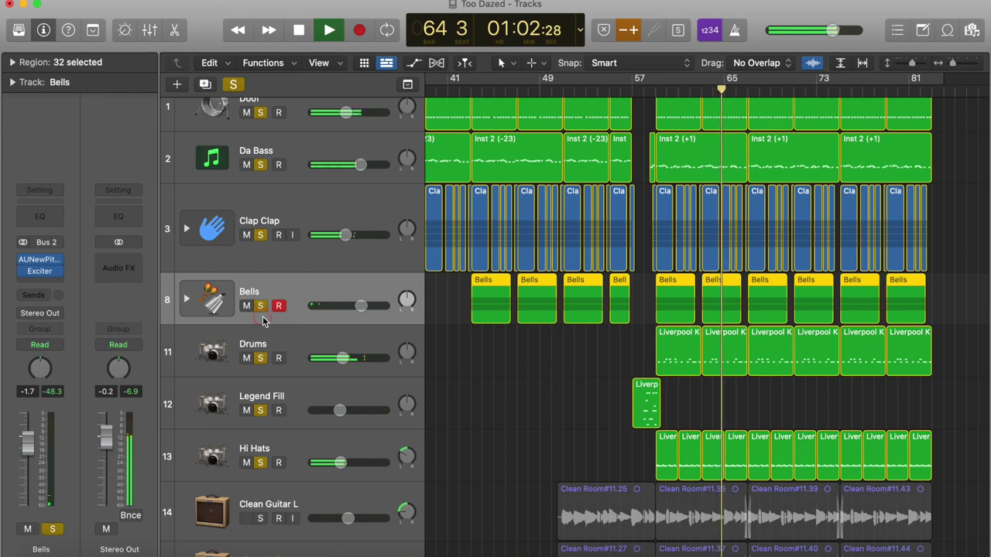
Layer in the guitars during playback by soloing Clean Guitar L, Clean Guitar R and Reverbed Guitar in turn
scroll(263, 333, down, 5)
click(265, 390)
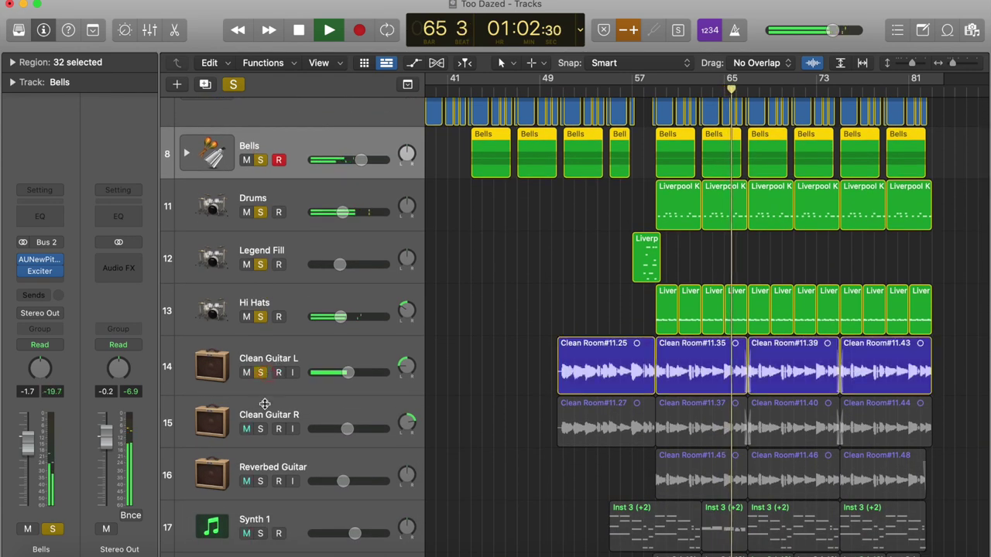
click(260, 428)
scroll(260, 434, down, 2)
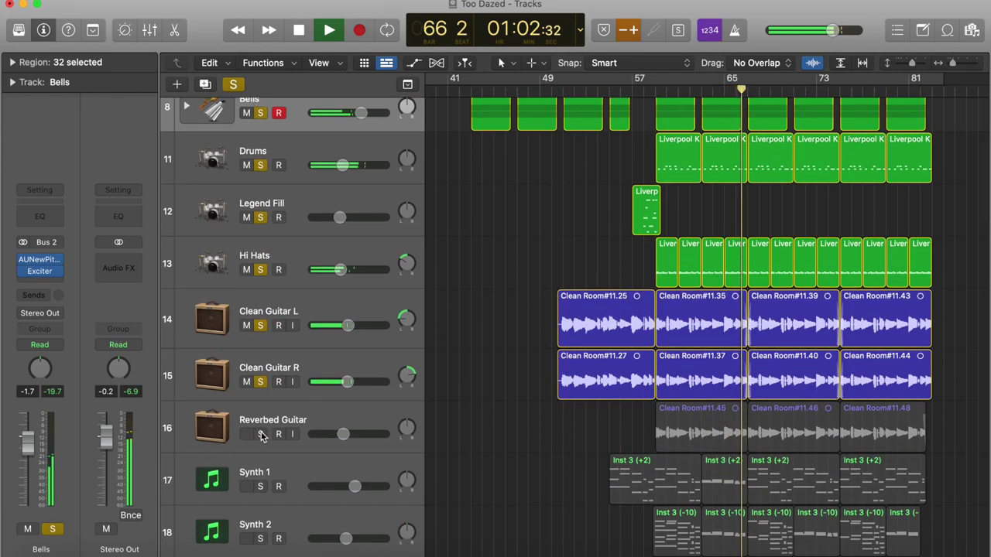
click(261, 435)
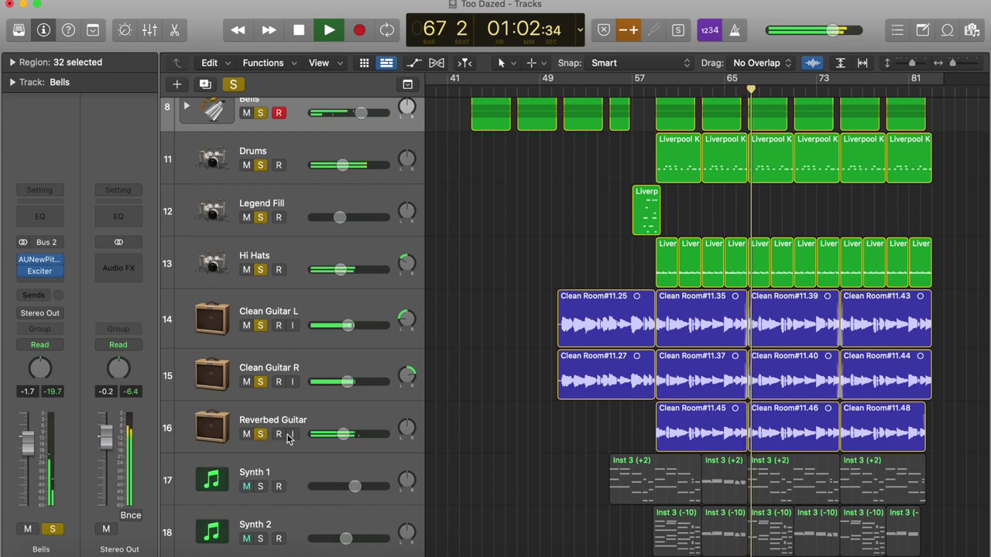
Add the Synth 1 and Synth 2 tracks to the soloed layers while playback continues
click(260, 486)
scroll(267, 503, down, 1)
click(259, 514)
scroll(259, 515, down, 3)
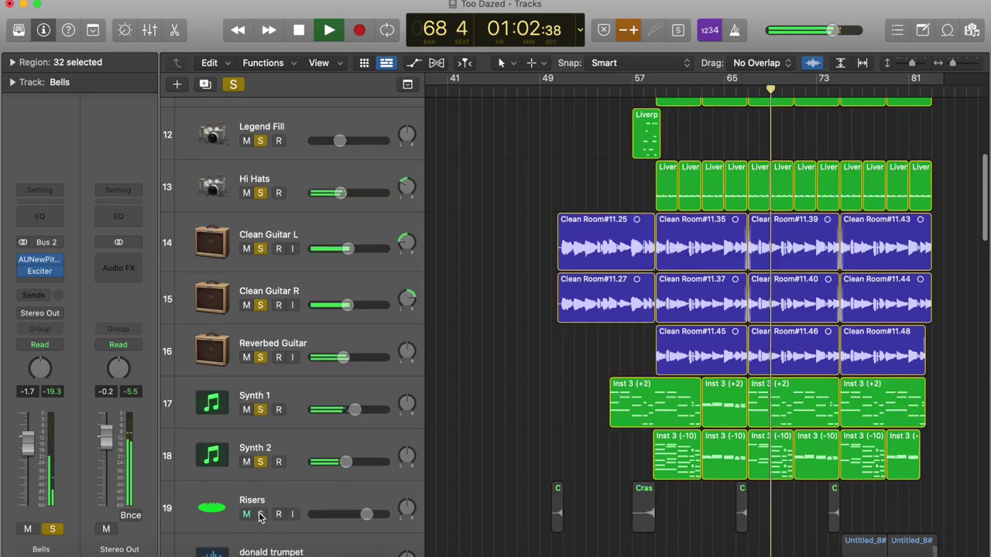
scroll(255, 500, down, 1)
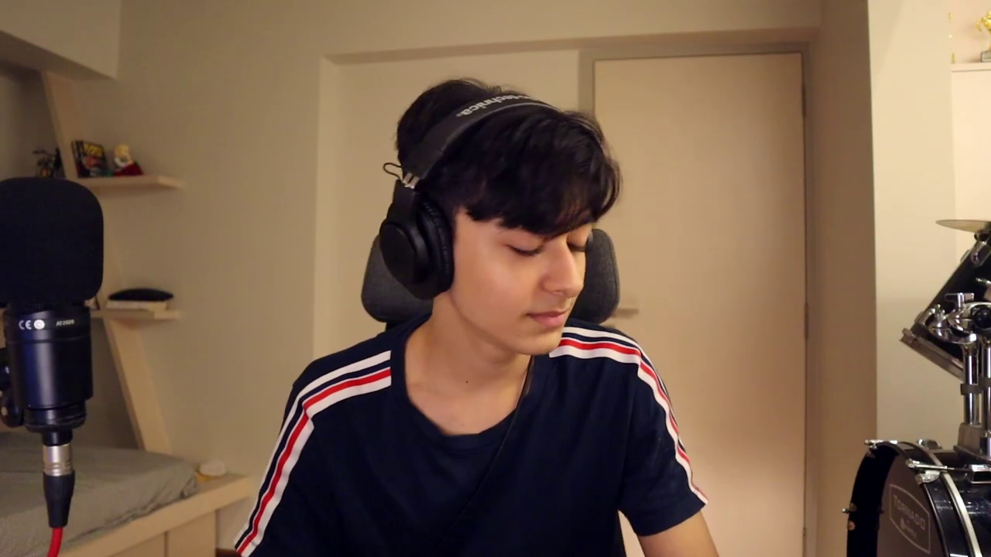